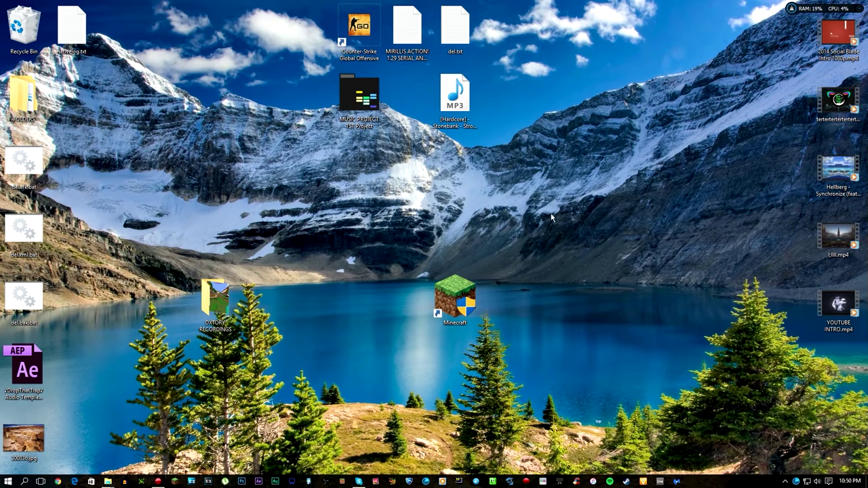
Expand the taskbar's hidden-icons tray to reveal the notification-area icons
{"action": "left_click", "coordinate": [785, 481]}
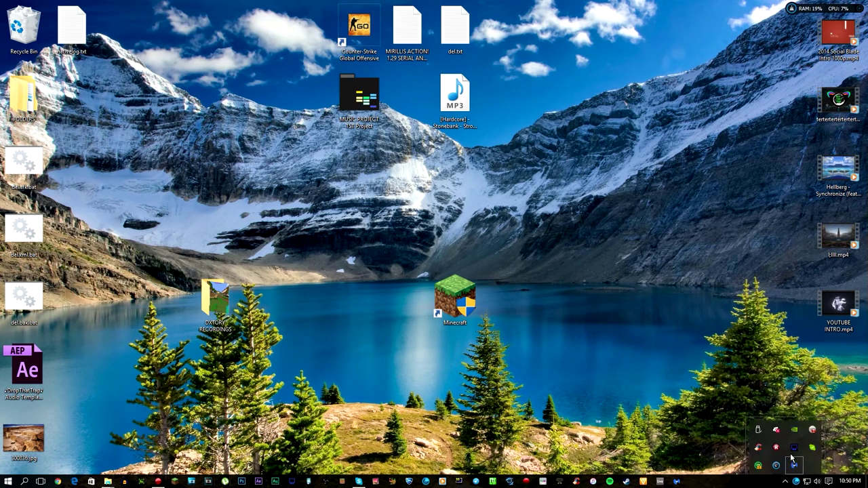
Check Dxtory's audio: BM-100FX MICROPHONE recorded as PCM 48000 Hz, 16 bit, Stereo, then show the desktop
{"action": "left_click", "coordinate": [794, 447]}
{"action": "left_click_drag", "start_coordinate": [367, 127], "coordinate": [379, 122]}
{"action": "left_click_drag", "start_coordinate": [314, 129], "coordinate": [325, 127]}
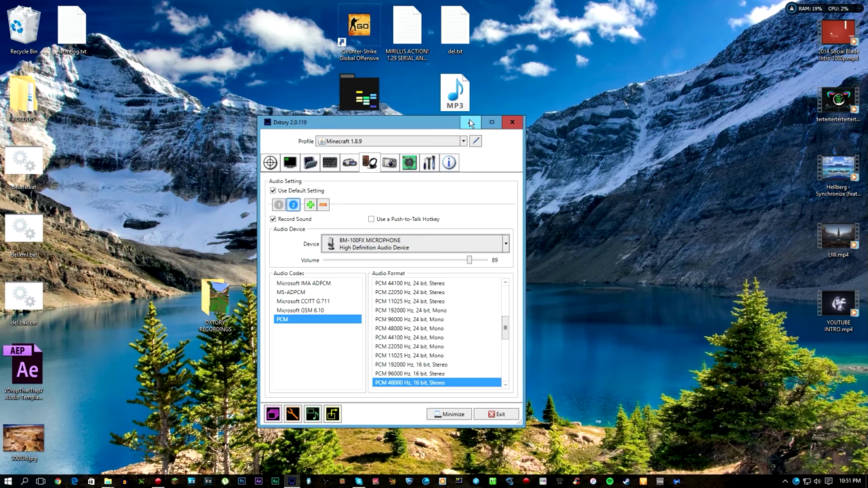
{"action": "key", "text": "super+d"}
Play the Minecraft AVI from DXTORY RECORDINGS full screen in Windows Media Player, then close it
{"action": "double_click", "coordinate": [215, 300]}
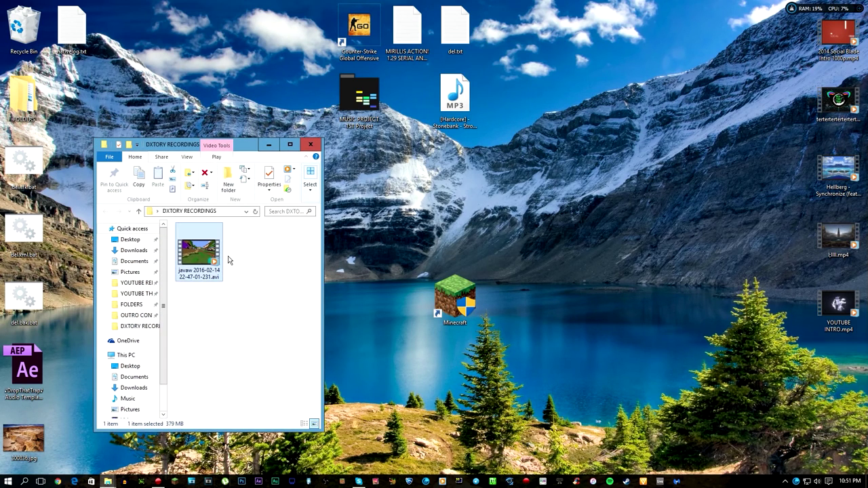
{"action": "double_click", "coordinate": [195, 258]}
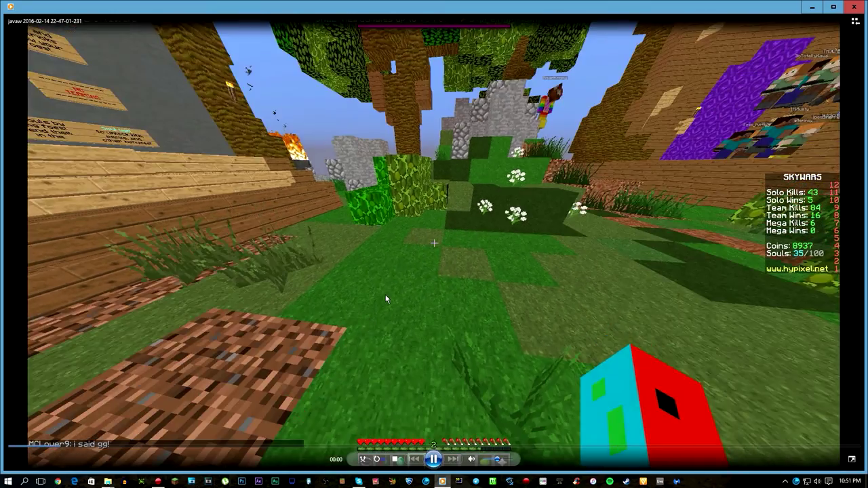
{"action": "double_click", "coordinate": [385, 299]}
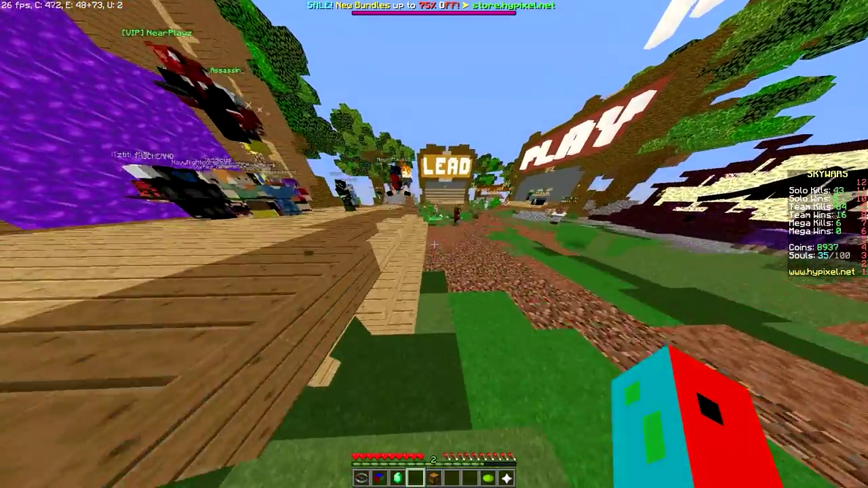
{"action": "mouse_move", "coordinate": [421, 264]}
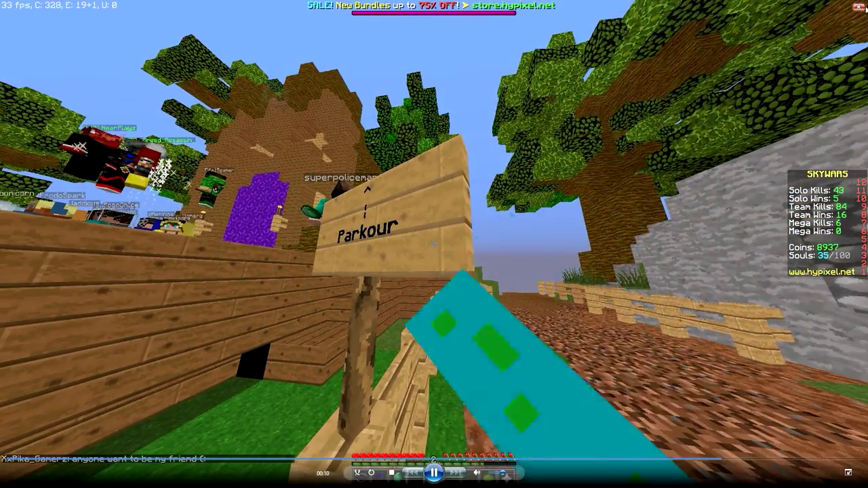
{"action": "key", "text": "alt+F4"}
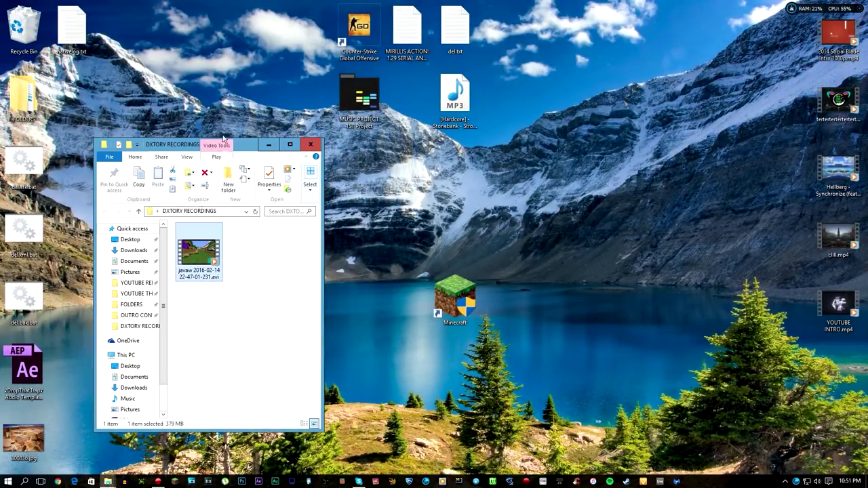
{"action": "left_click", "coordinate": [258, 261]}
Run Extract Audio Stream on the AVI recording to produce st0.wav and st1.wav
{"action": "left_click_drag", "start_coordinate": [249, 145], "coordinate": [258, 65]}
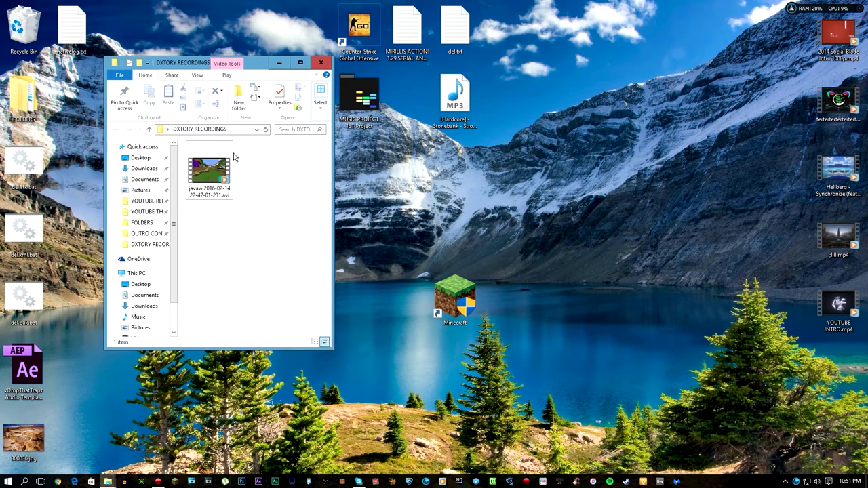
{"action": "right_click", "coordinate": [205, 175]}
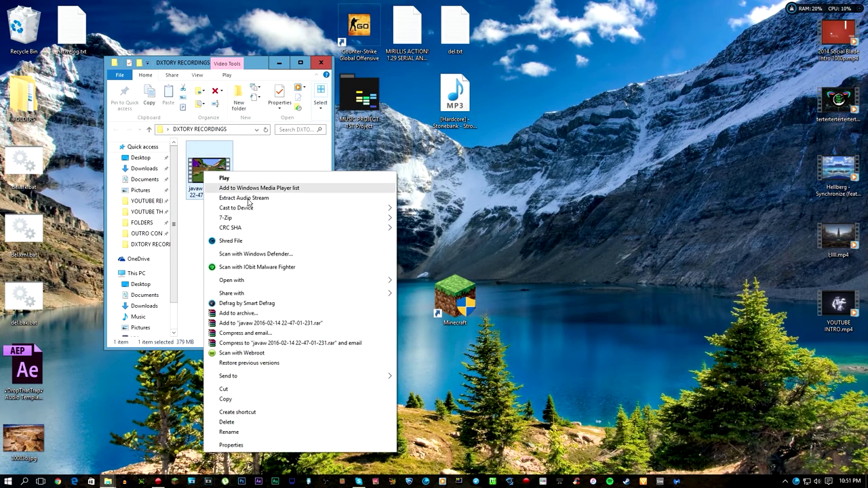
{"action": "left_click", "coordinate": [243, 198]}
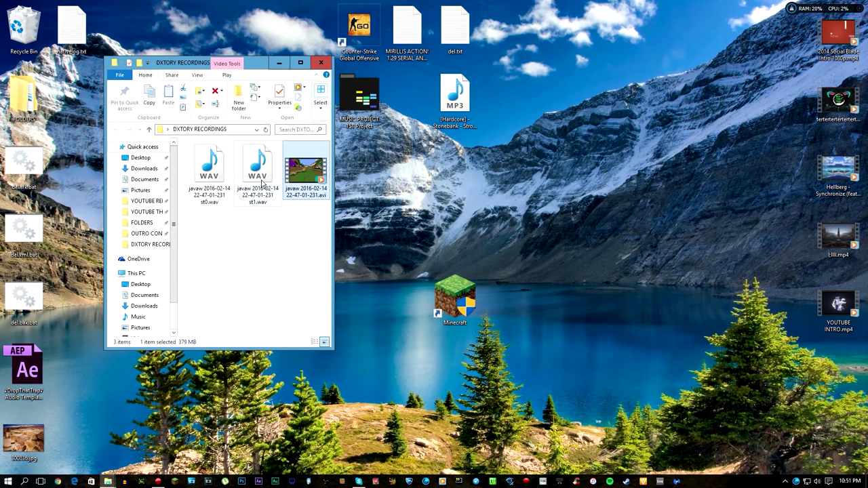
Preview the st1 audio track and the AVI recording in Windows Media Player
{"action": "left_click", "coordinate": [262, 182]}
{"action": "double_click", "coordinate": [262, 182]}
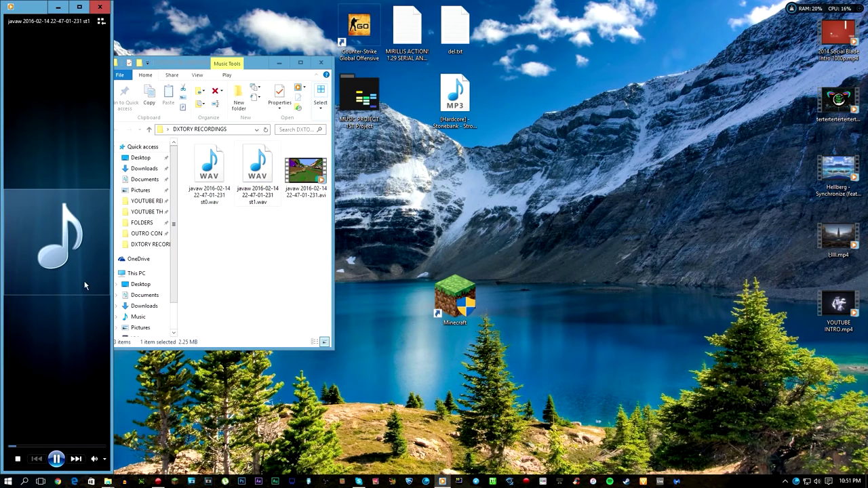
{"action": "left_click", "coordinate": [56, 458]}
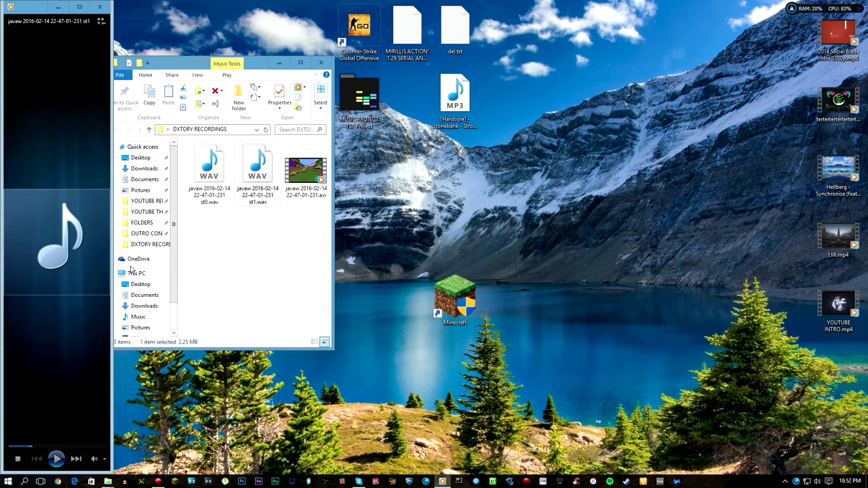
{"action": "key", "text": "alt+F4"}
{"action": "double_click", "coordinate": [306, 173]}
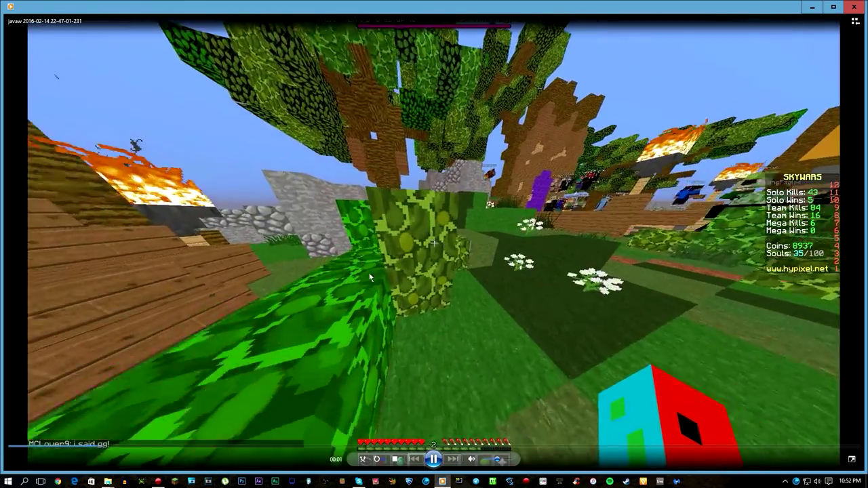
{"action": "key", "text": "alt+F4"}
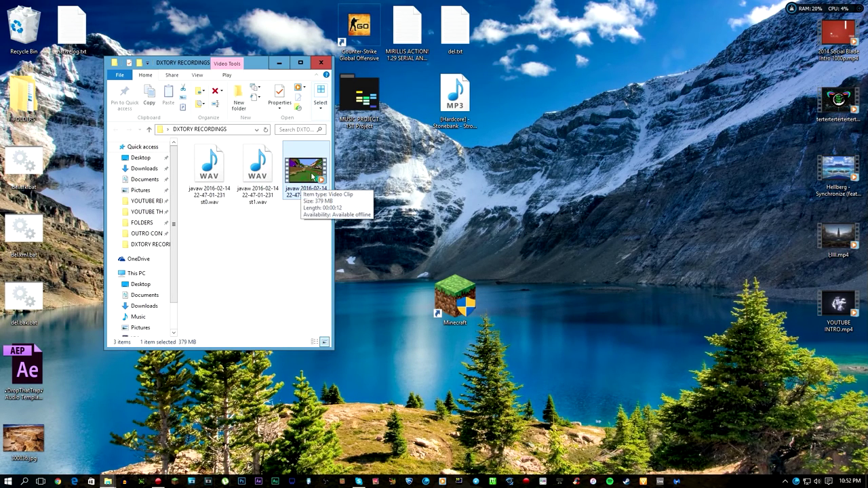
Replay st1, listen to st0 skipping ahead, then select st0.wav in the folder
{"action": "double_click", "coordinate": [259, 174]}
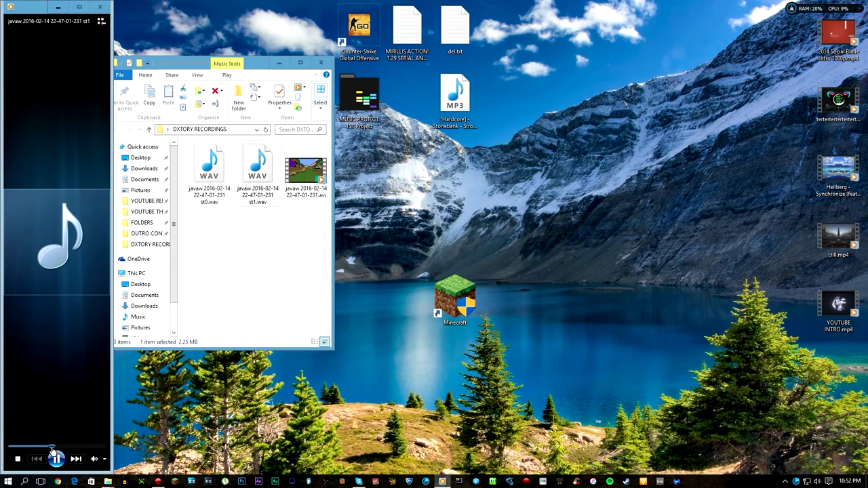
{"action": "left_click", "coordinate": [100, 7]}
{"action": "double_click", "coordinate": [209, 169]}
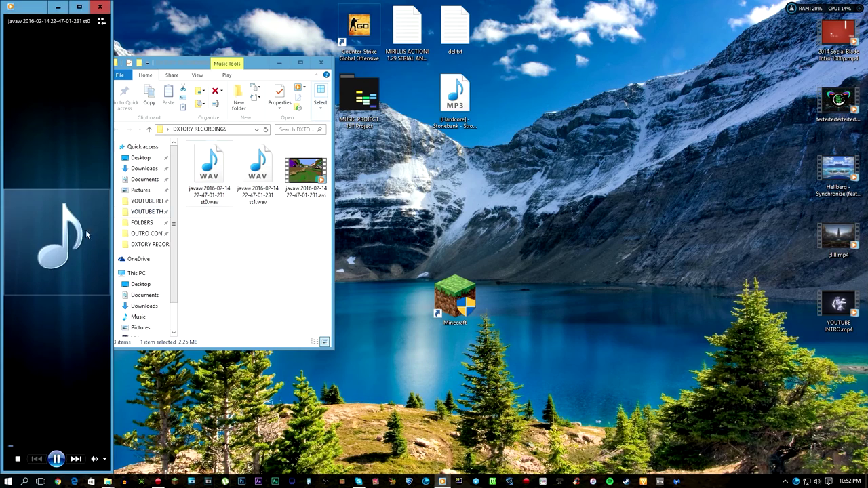
{"action": "left_click_drag", "start_coordinate": [40, 451], "coordinate": [86, 450]}
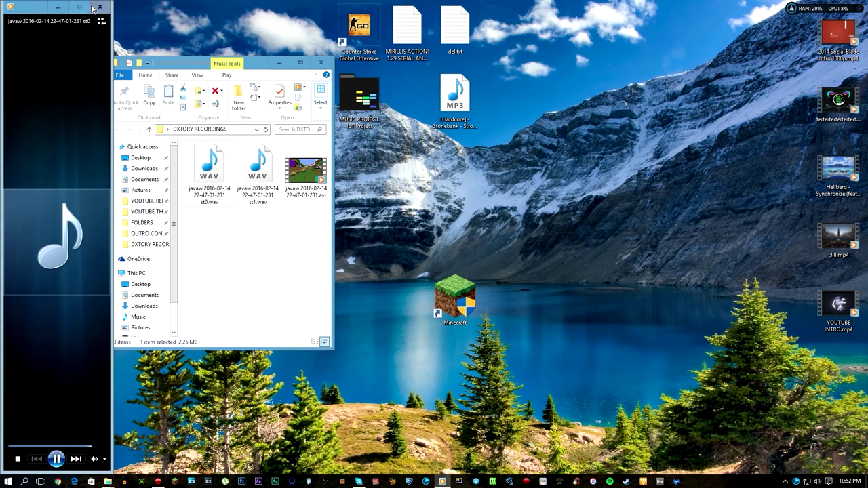
{"action": "left_click", "coordinate": [229, 213]}
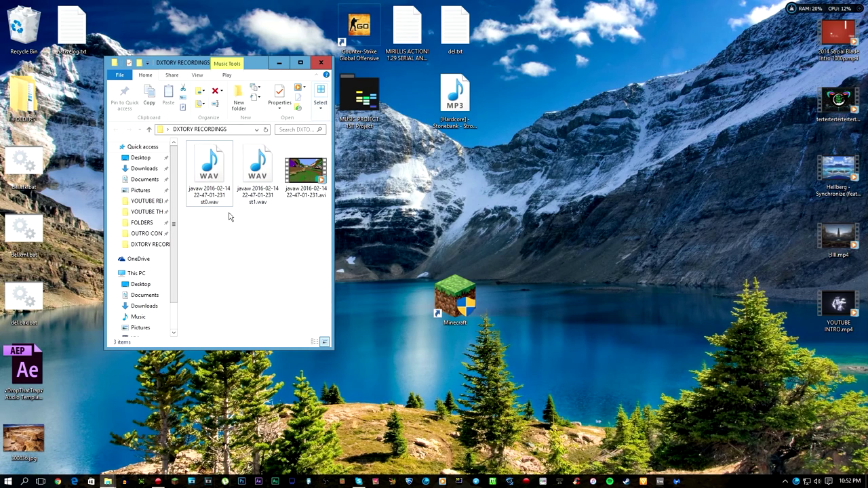
{"action": "left_click", "coordinate": [201, 187]}
Delete st0.wav, keeping st1.wav and the AVI, and launch Vegas Pro 13
{"action": "key", "text": "Delete"}
{"action": "key", "text": "Return"}
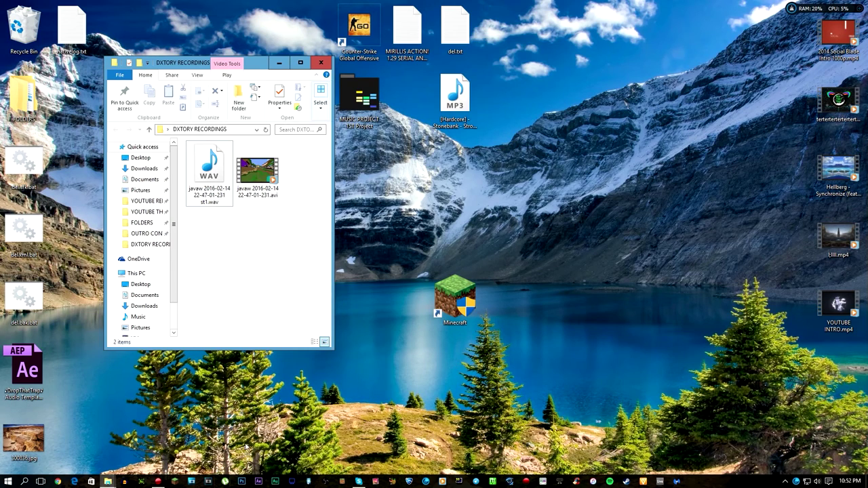
{"action": "left_click", "coordinate": [208, 483]}
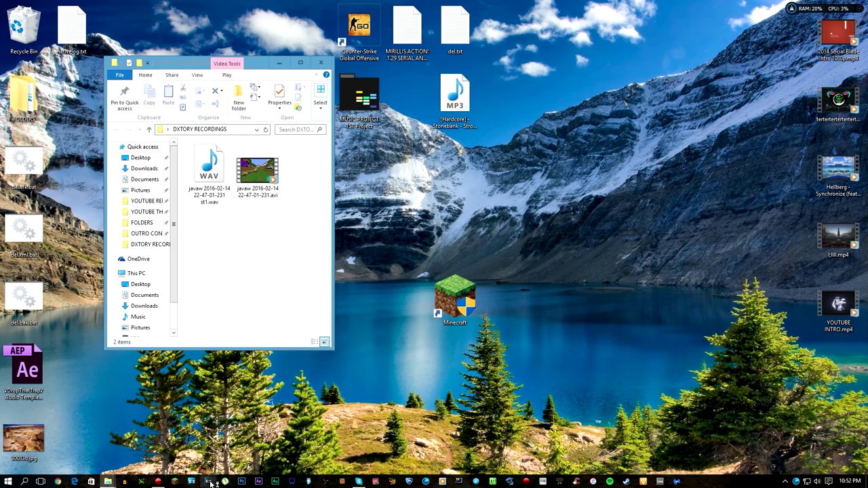
{"action": "left_click", "coordinate": [484, 253]}
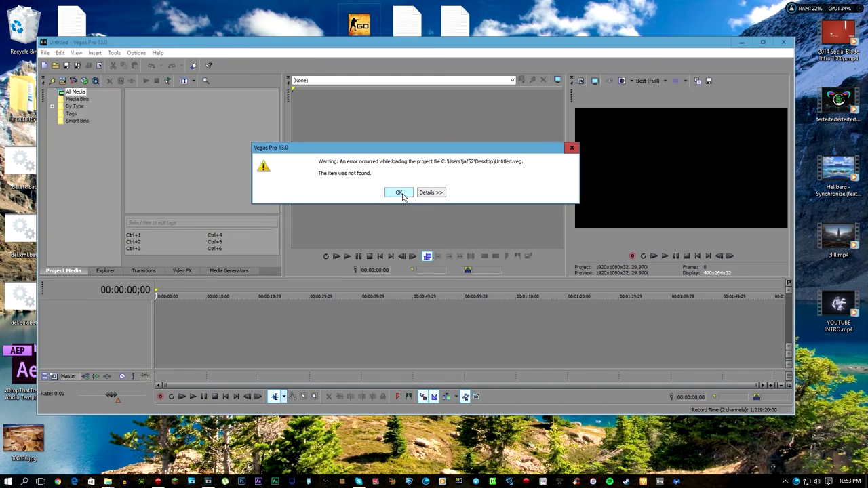
Import st1.wav and the AVI from Desktop\DXTORY RECORDINGS via File > Import > Media
{"action": "left_click", "coordinate": [399, 193]}
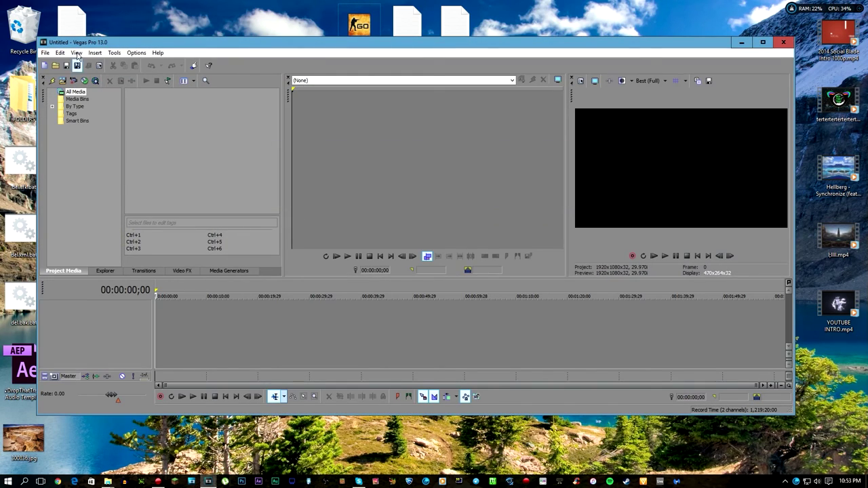
{"action": "left_click", "coordinate": [45, 52]}
{"action": "mouse_move", "coordinate": [135, 146]}
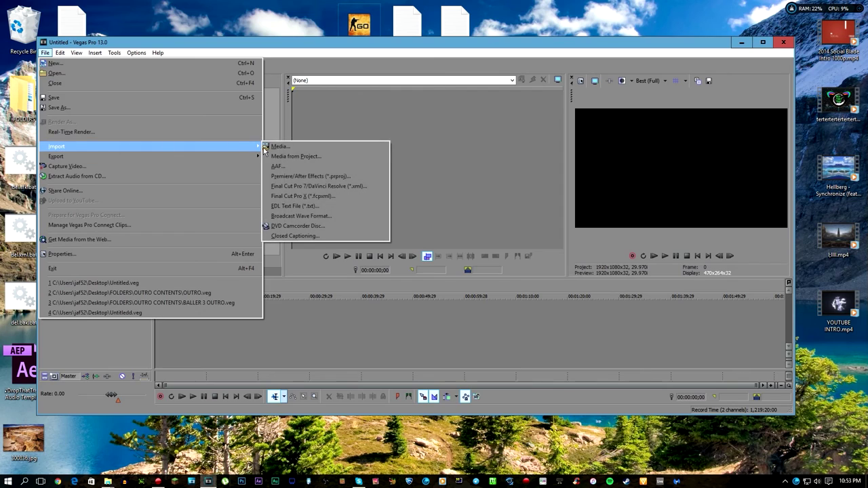
{"action": "left_click", "coordinate": [266, 147]}
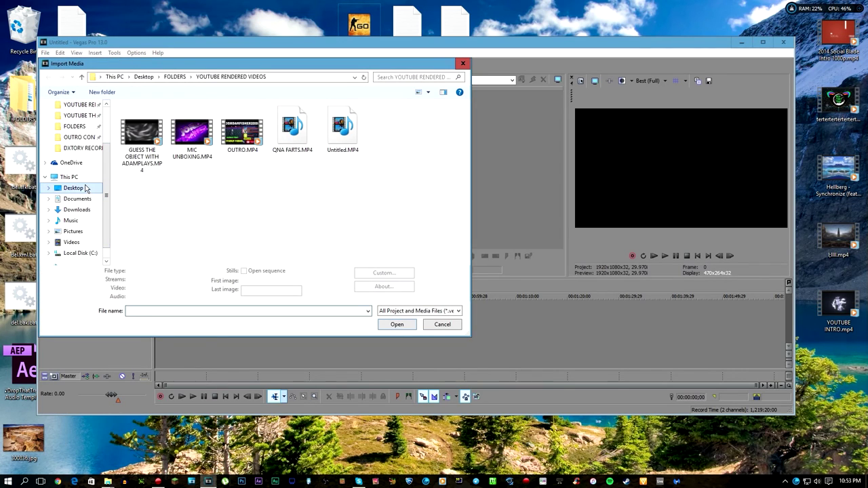
{"action": "left_click", "coordinate": [86, 188]}
{"action": "double_click", "coordinate": [148, 141]}
{"action": "left_click_drag", "start_coordinate": [154, 143], "coordinate": [145, 117]}
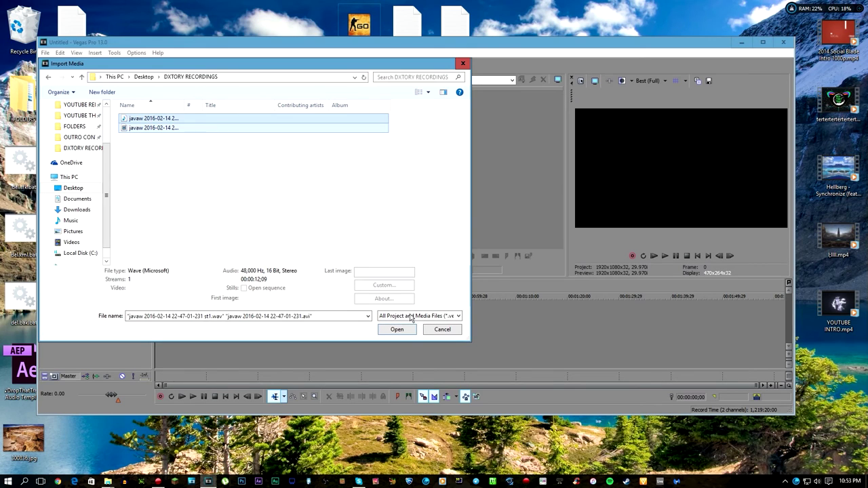
{"action": "left_click", "coordinate": [397, 329]}
Maximize Vegas and place the AVI recording at the start of the timeline
{"action": "left_click", "coordinate": [762, 42]}
{"action": "left_click", "coordinate": [208, 109]}
{"action": "left_click", "coordinate": [174, 68]}
{"action": "mouse_move", "coordinate": [174, 68]}
{"action": "left_mouse_down"}
{"action": "mouse_move", "coordinate": [116, 294]}
{"action": "mouse_move", "coordinate": [192, 310]}
{"action": "left_mouse_up"}
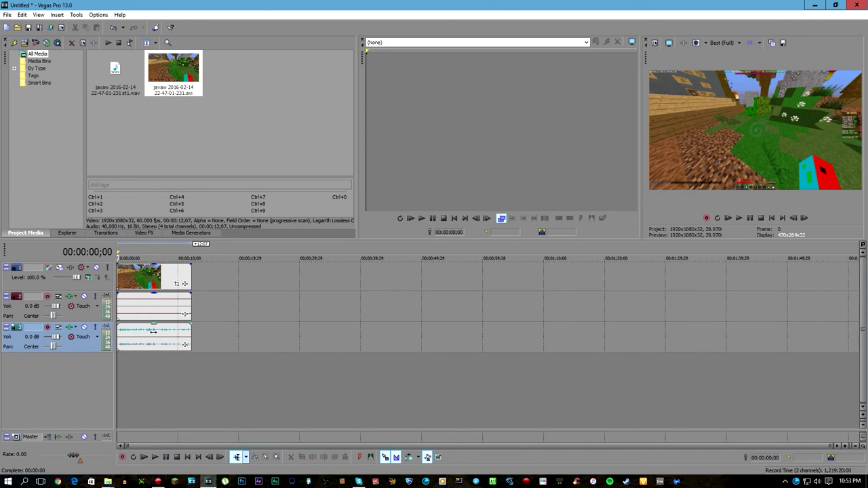
Preview the project and add st1.wav as a new fourth audio track
{"action": "key", "text": "space"}
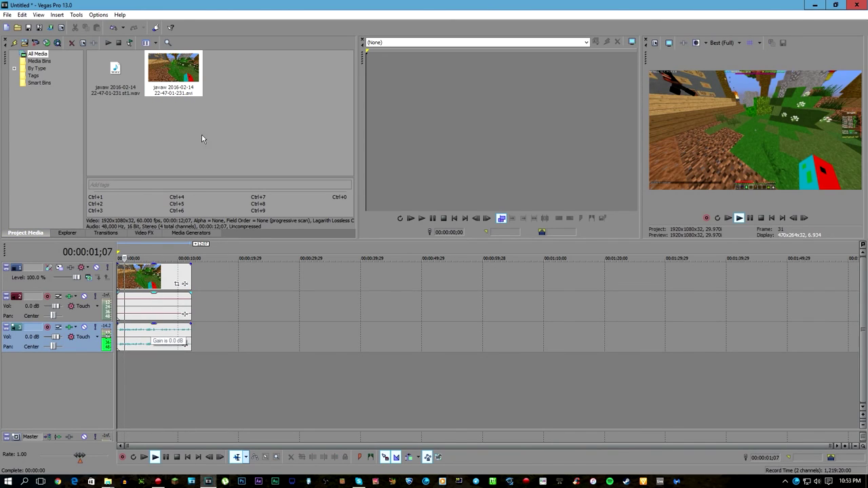
{"action": "key", "text": "space"}
{"action": "left_click", "coordinate": [220, 152]}
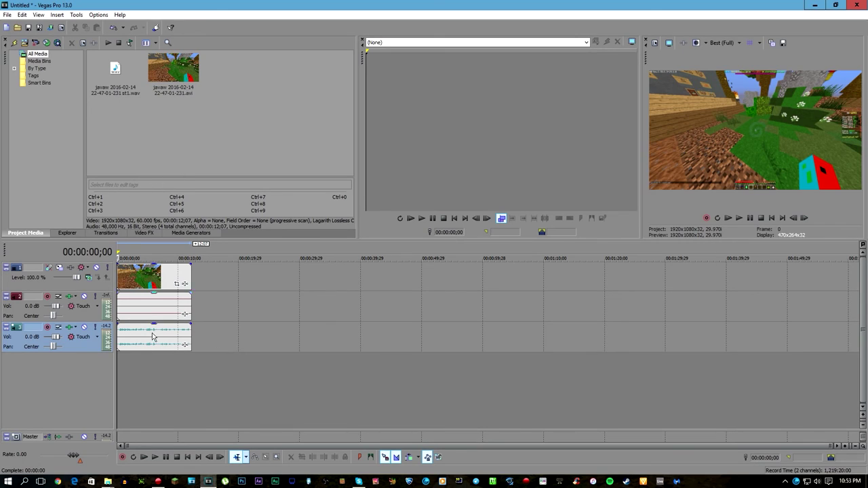
{"action": "left_click_drag", "start_coordinate": [115, 73], "coordinate": [135, 380]}
{"action": "key", "text": "space"}
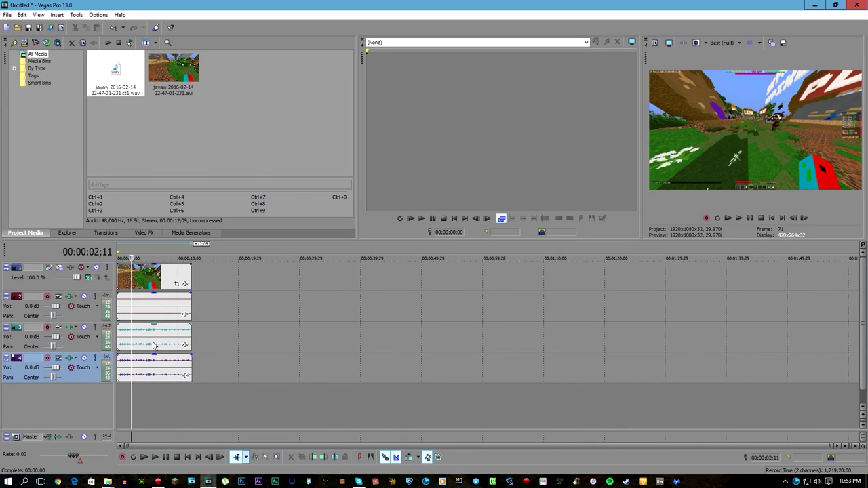
Realign the AVI clips to zero with the WAV and restore the Vegas window size
{"action": "left_click_drag", "start_coordinate": [151, 347], "coordinate": [241, 347]}
{"action": "left_click_drag", "start_coordinate": [266, 275], "coordinate": [152, 279]}
{"action": "left_click", "coordinate": [258, 274]}
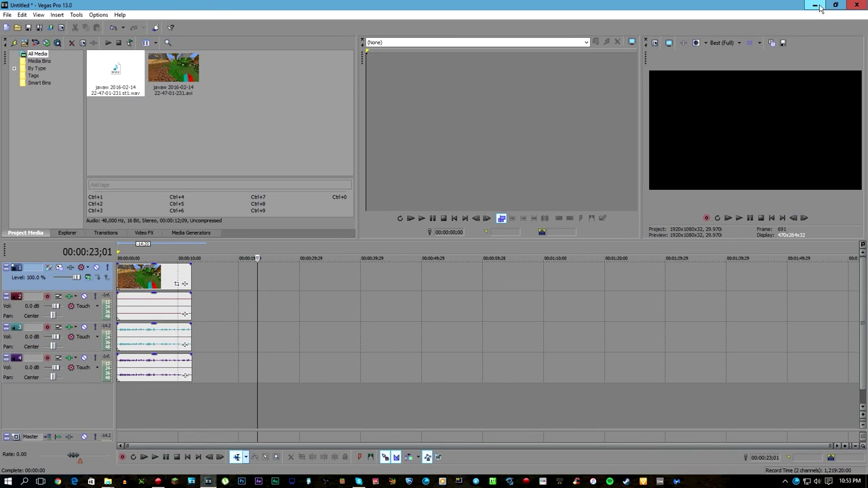
{"action": "left_click_drag", "start_coordinate": [680, 5], "coordinate": [672, 292]}
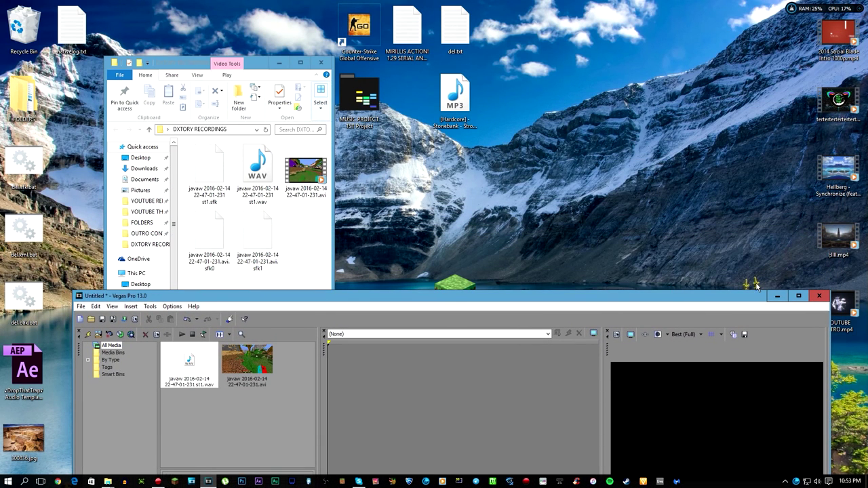
Minimize Vegas Pro and close the DXTORY RECORDINGS folder window to clear the desktop
{"action": "left_click", "coordinate": [798, 297]}
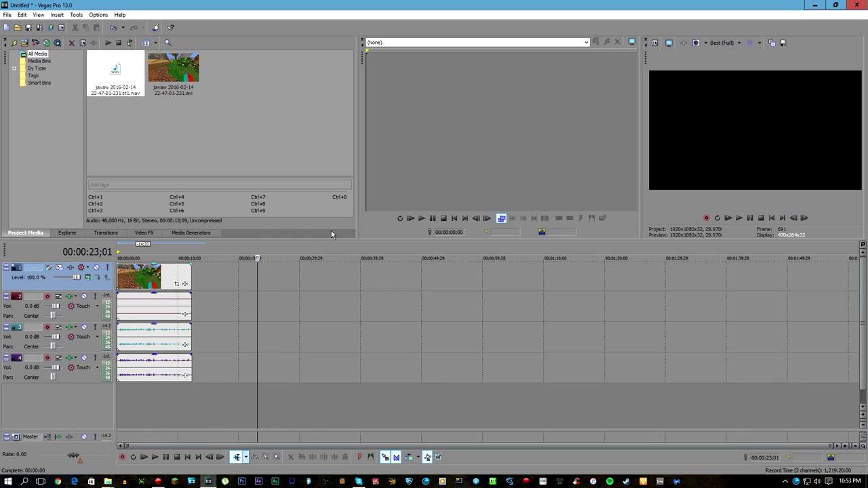
{"action": "left_click", "coordinate": [815, 4]}
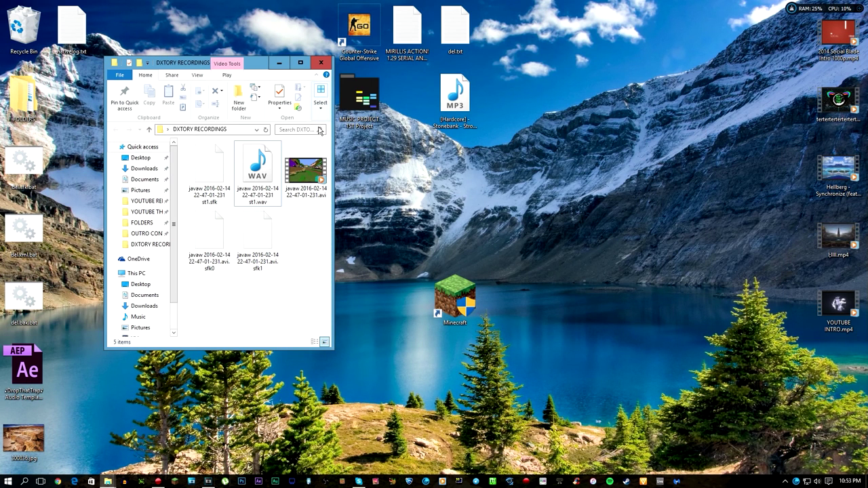
{"action": "left_click", "coordinate": [279, 62]}
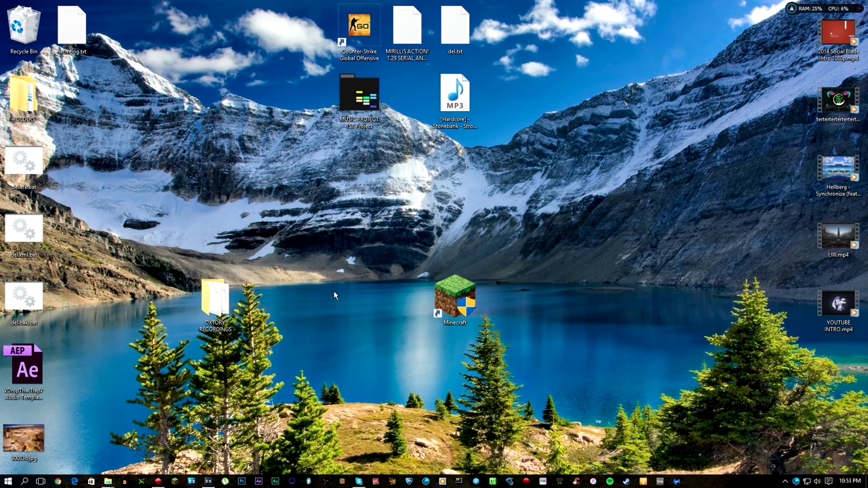